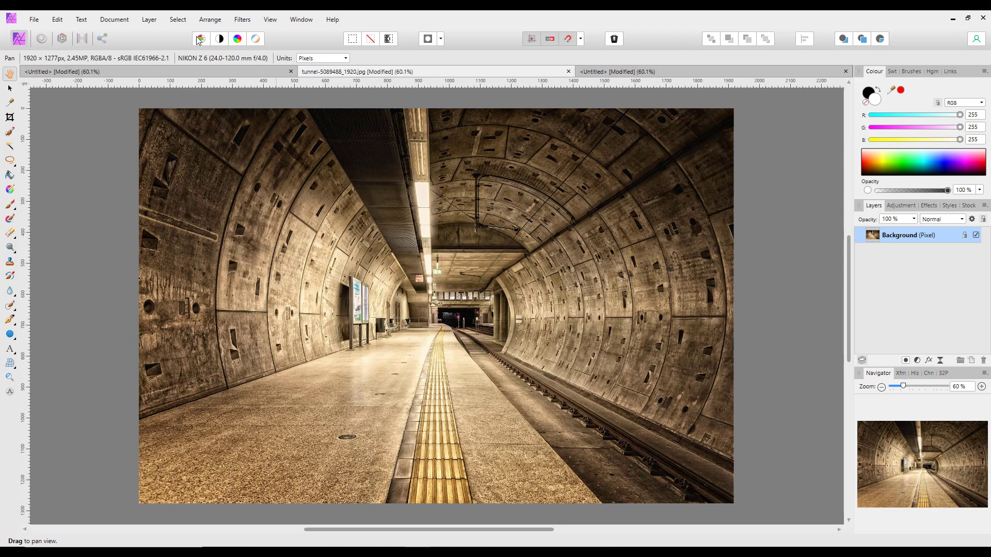
- Compare with the first untitled document, return to tunnel-5089488_1920.jpg and apply the Solarise filter to its Background layer
{"action": "left_click", "coordinate": [197, 72]}
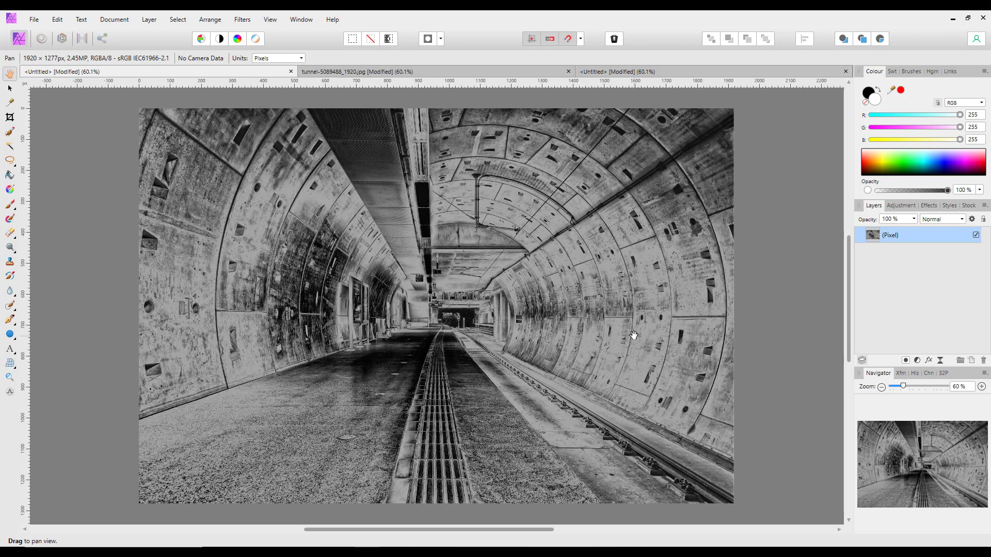
{"action": "left_click", "coordinate": [453, 72]}
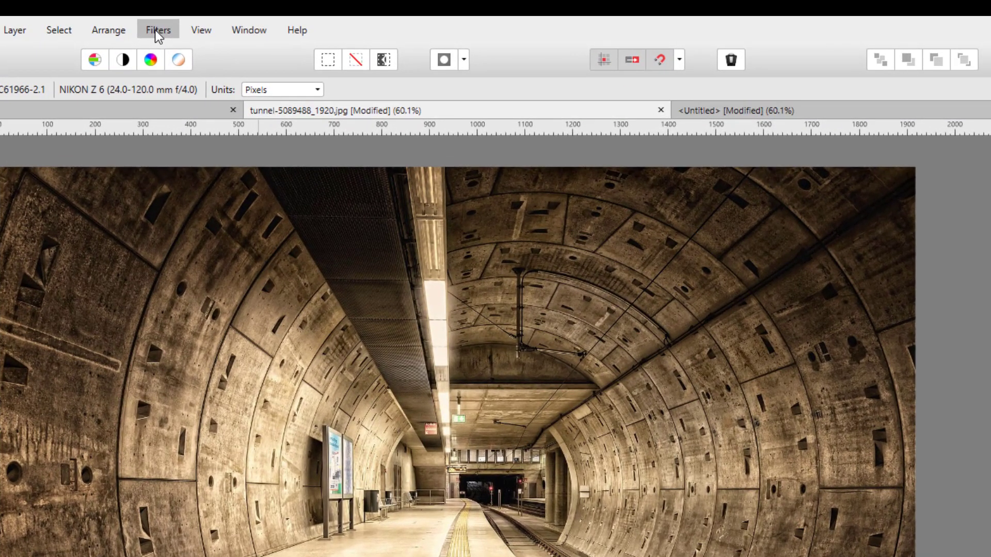
{"action": "left_click", "coordinate": [155, 30]}
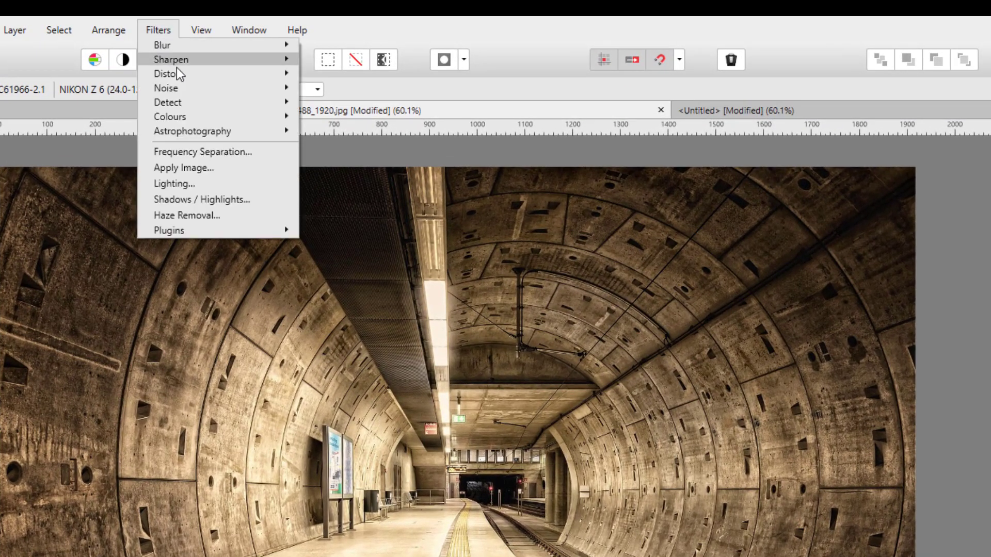
{"action": "mouse_move", "coordinate": [222, 119]}
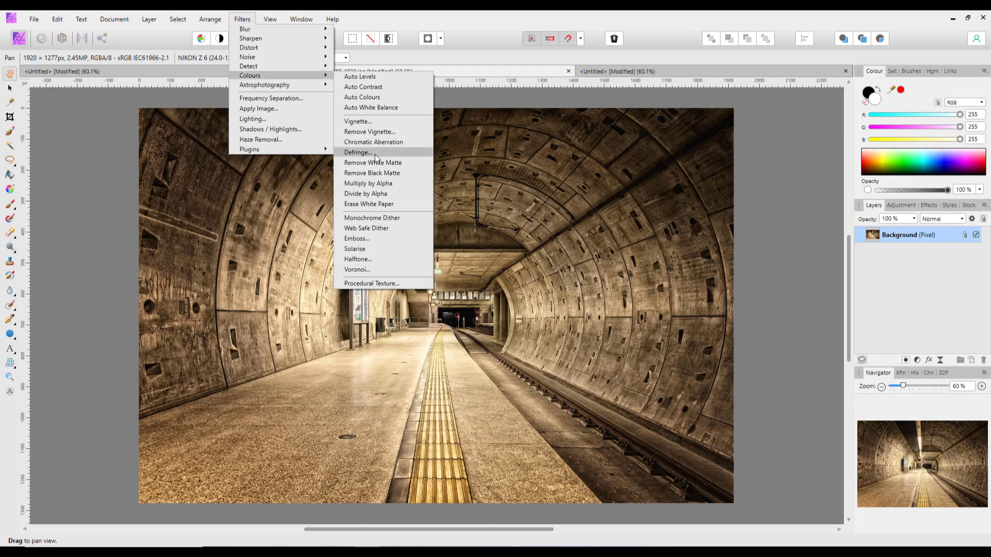
{"action": "left_click", "coordinate": [355, 250]}
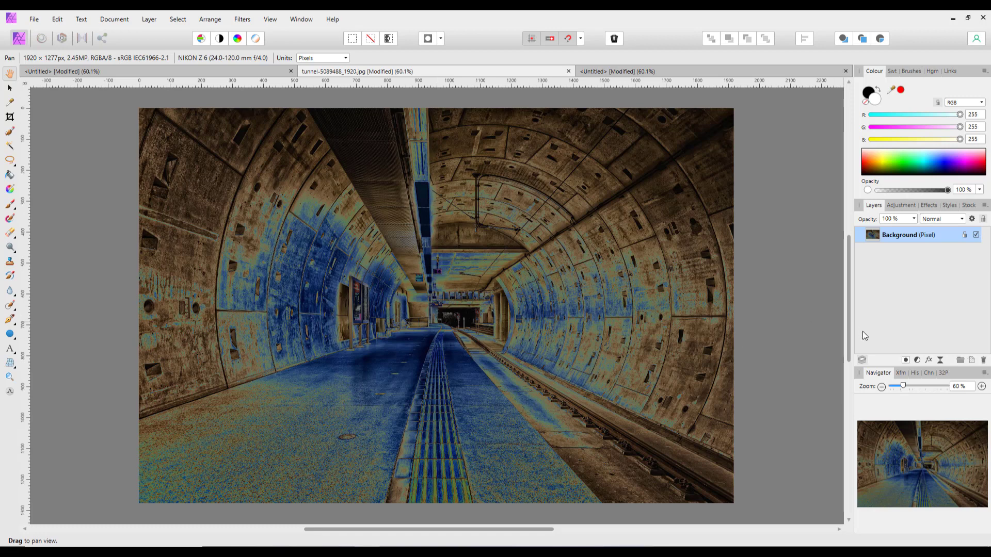
- Add a Black & White adjustment with Yellow -48%, Green 0%, Cyan 148%, Blue -16% and Magenta 130% above the solarised photo
{"action": "left_click", "coordinate": [918, 359]}
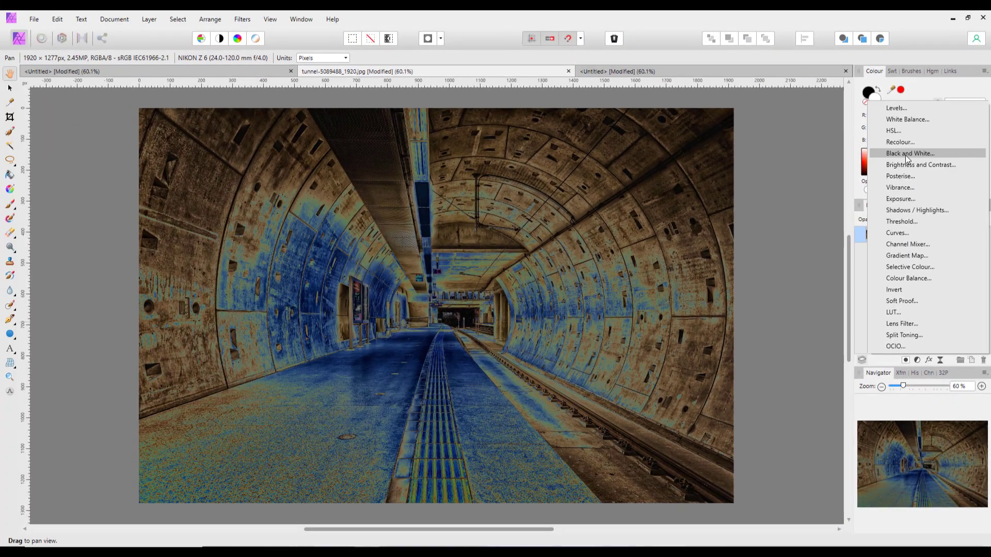
{"action": "left_click", "coordinate": [905, 154]}
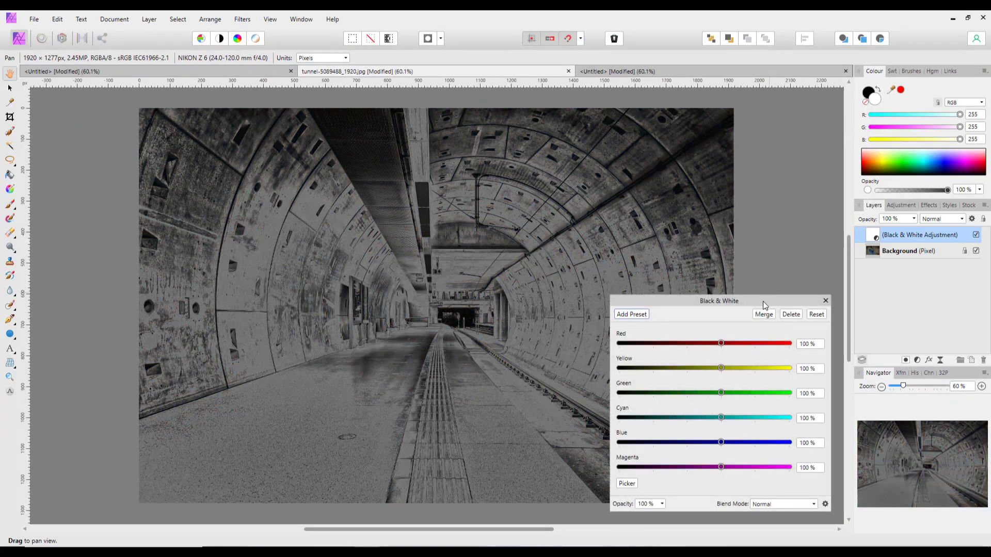
{"action": "left_click_drag", "start_coordinate": [762, 301], "coordinate": [764, 178]}
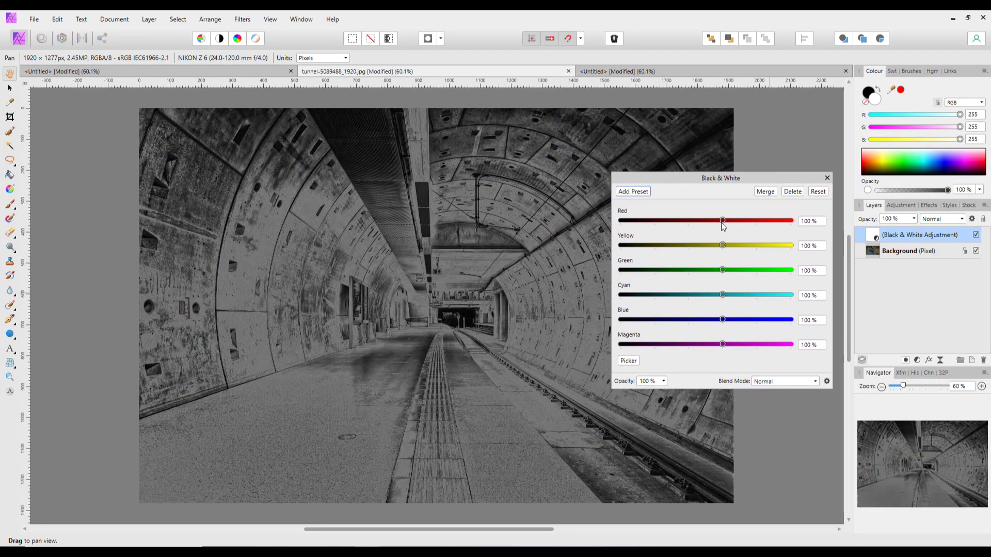
{"action": "left_click_drag", "start_coordinate": [721, 222], "coordinate": [692, 274]}
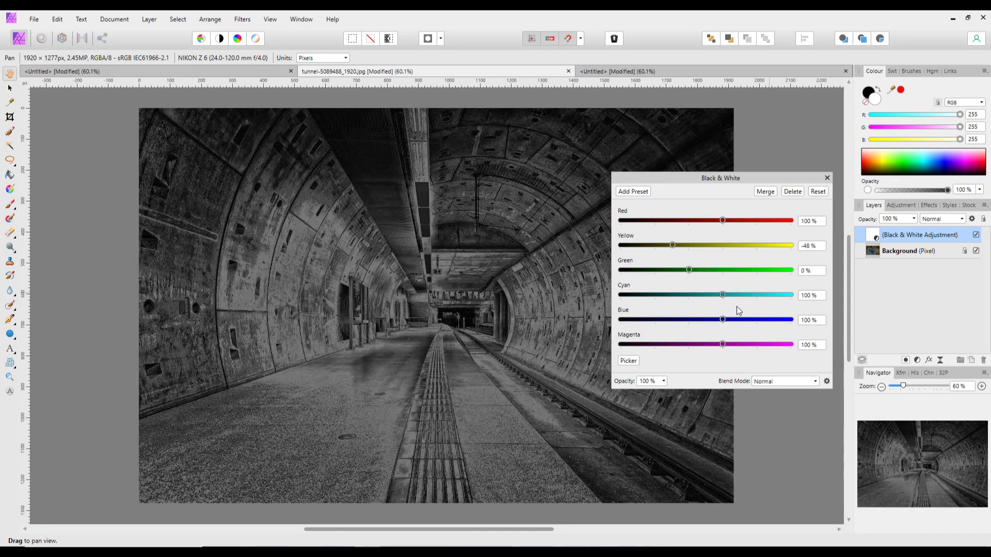
{"action": "left_click_drag", "start_coordinate": [723, 295], "coordinate": [732, 351]}
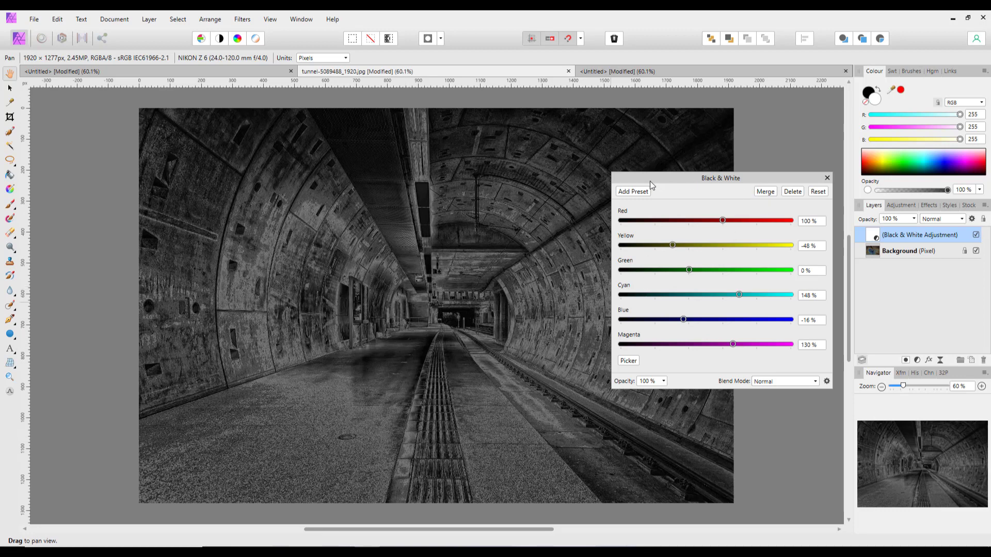
{"action": "left_click", "coordinate": [827, 178]}
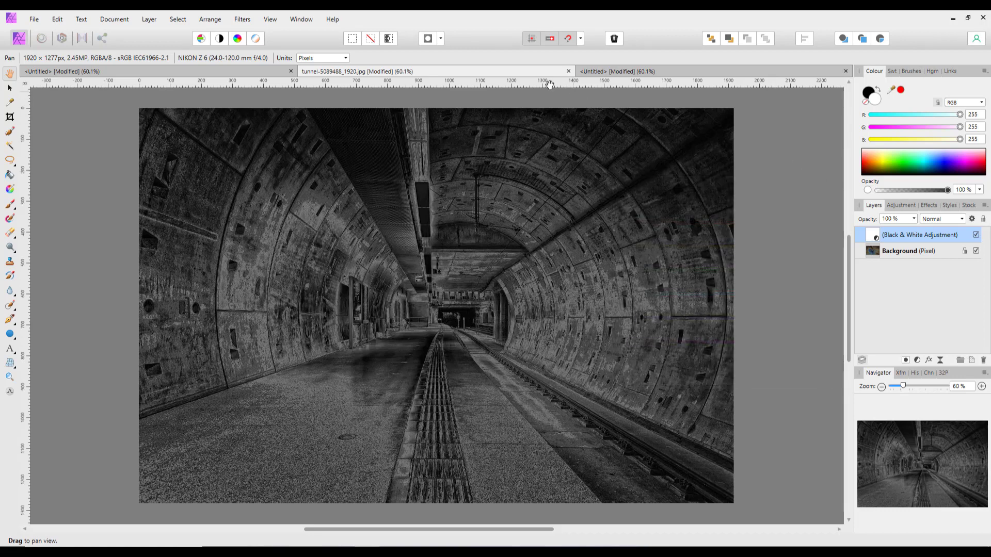
- In the untitled document with the colour tunnel photo, add a default Black & White adjustment and a Curves adjustment above it
{"action": "left_click", "coordinate": [660, 70]}
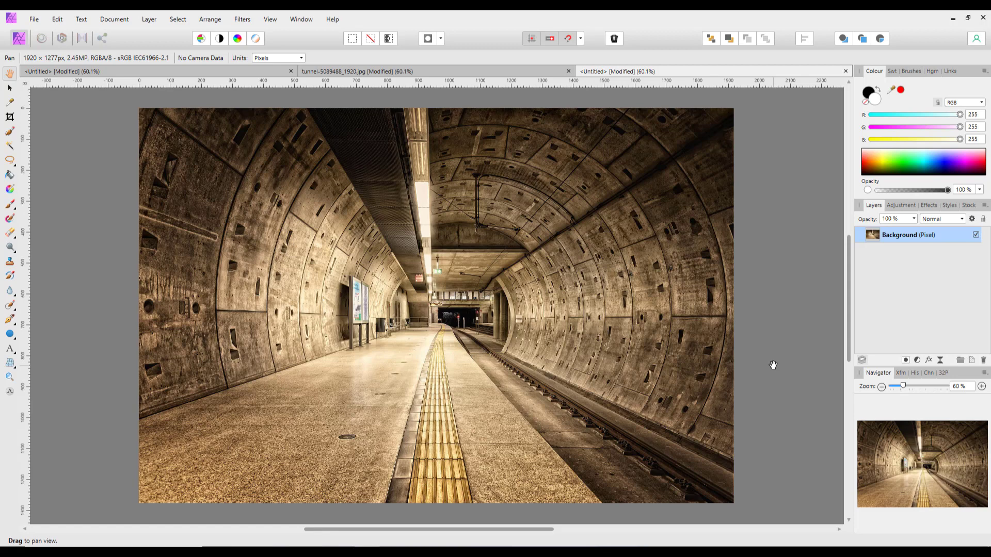
{"action": "left_click", "coordinate": [918, 361]}
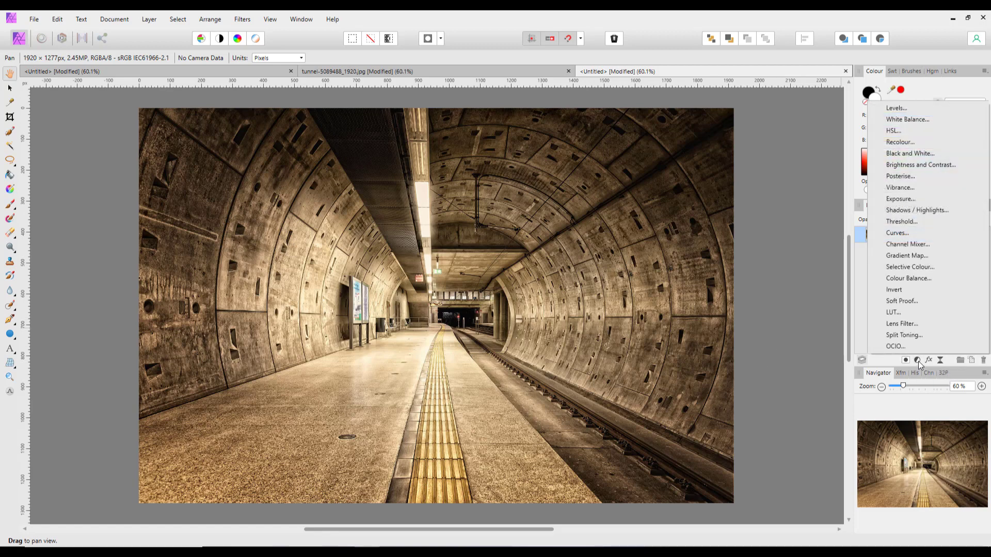
{"action": "left_click", "coordinate": [889, 155]}
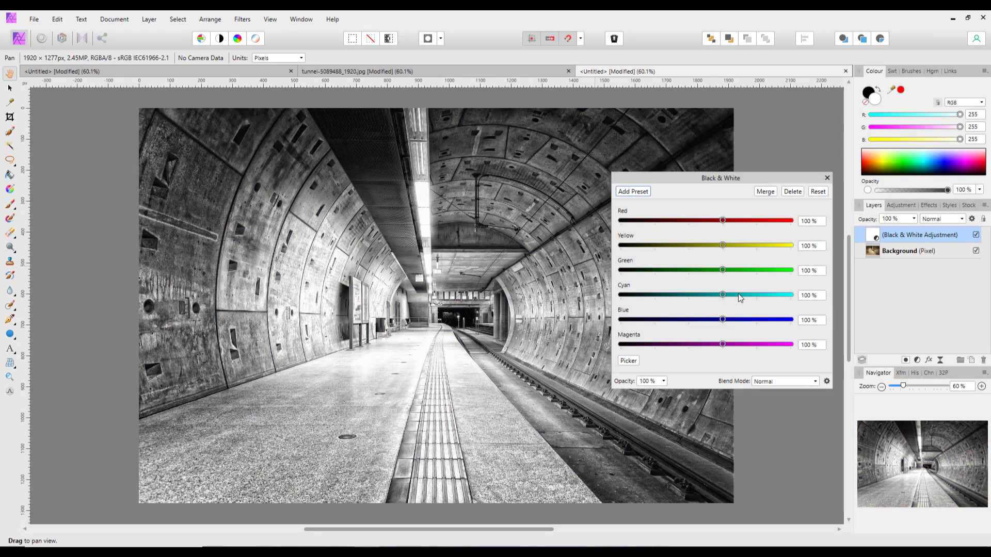
{"action": "left_click", "coordinate": [826, 179]}
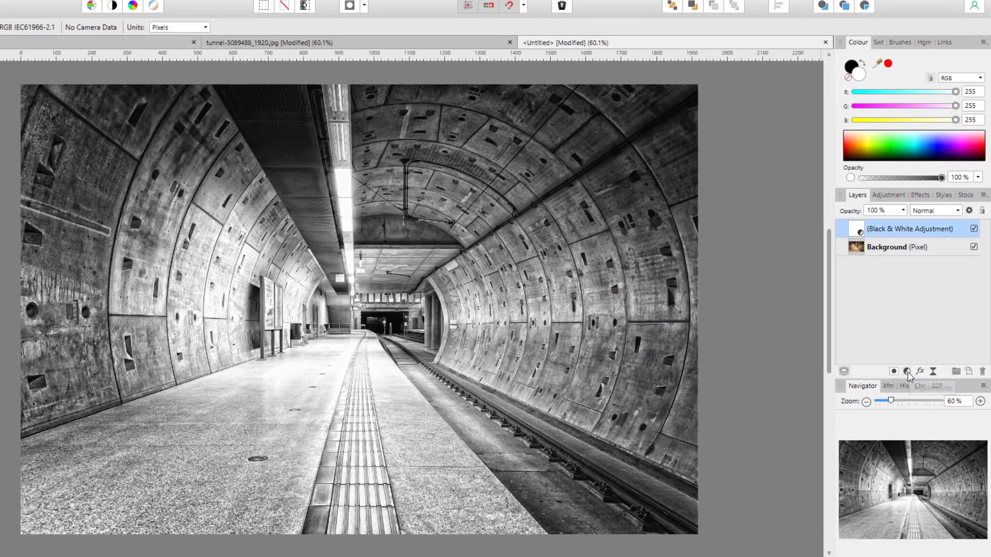
{"action": "left_click", "coordinate": [917, 359]}
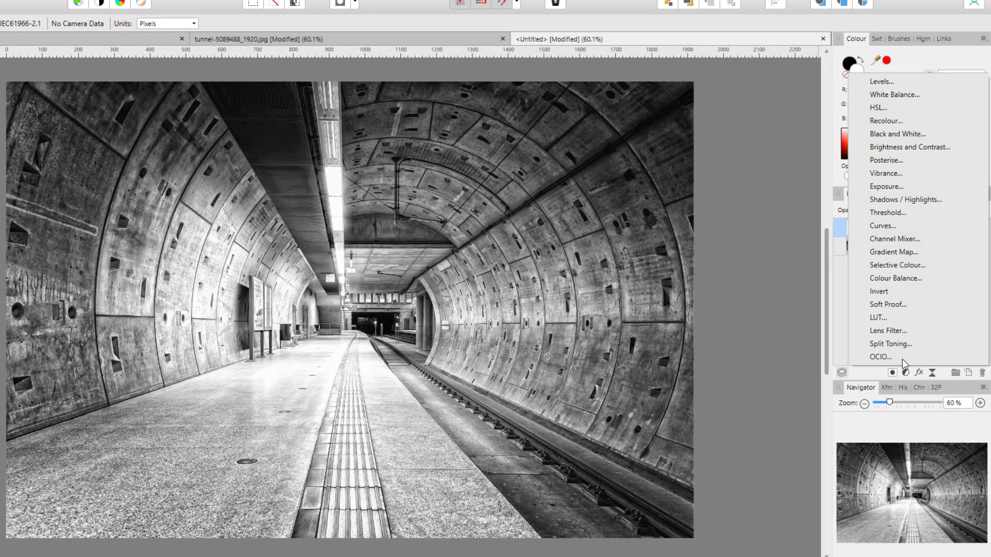
{"action": "left_click", "coordinate": [881, 226]}
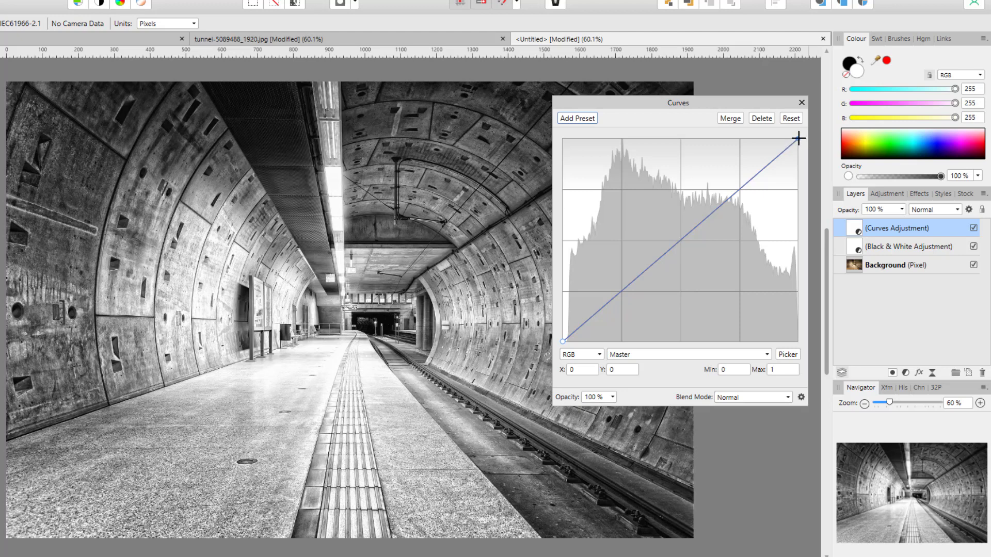
- Try an arched solarising curve with a raised midpoint and two adjusted side points, and reset the Curves adjustment
{"action": "left_click_drag", "start_coordinate": [797, 138], "coordinate": [812, 345]}
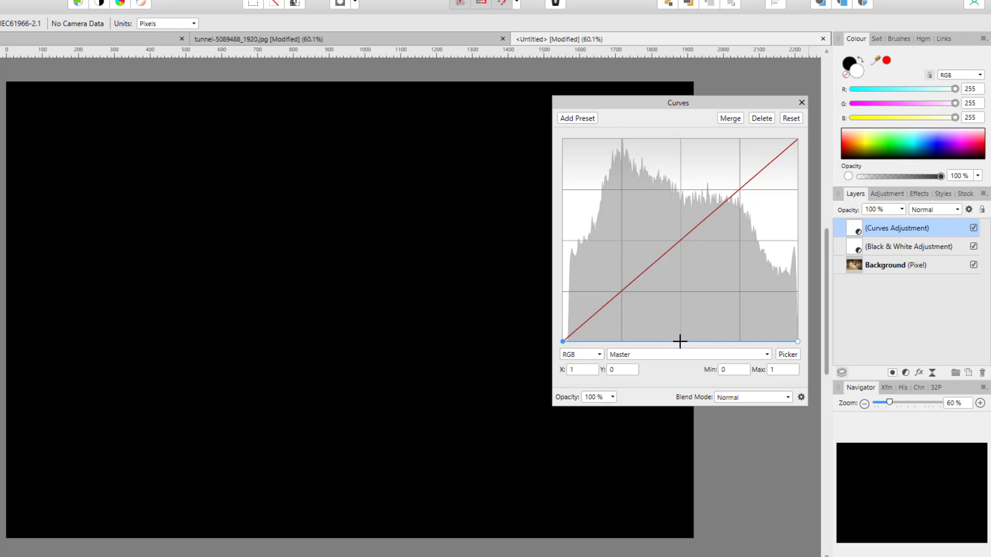
{"action": "left_click_drag", "start_coordinate": [679, 341], "coordinate": [680, 307]}
{"action": "left_click_drag", "start_coordinate": [680, 297], "coordinate": [681, 191]}
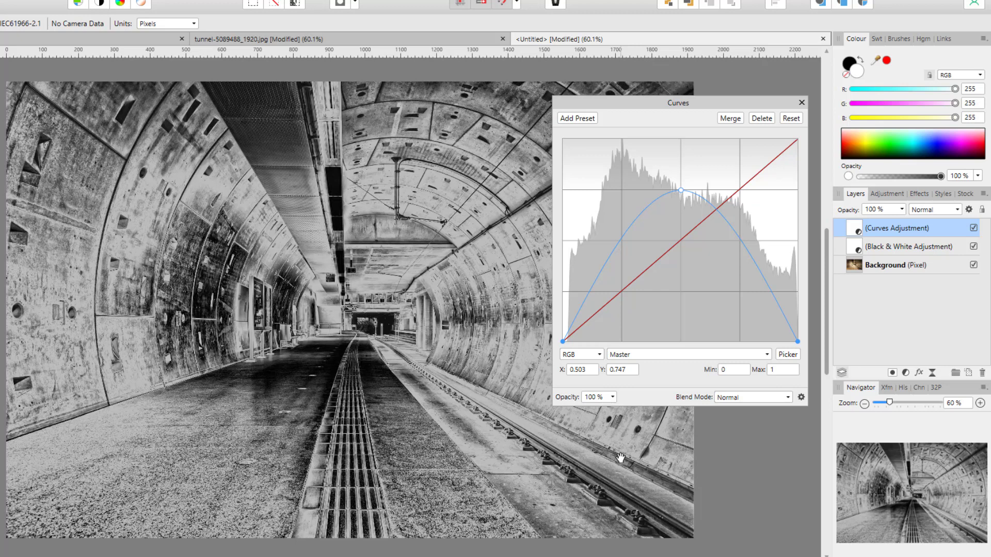
{"action": "left_click", "coordinate": [603, 263]}
{"action": "mouse_move", "coordinate": [607, 263]}
{"action": "left_mouse_down"}
{"action": "mouse_move", "coordinate": [623, 283]}
{"action": "mouse_move", "coordinate": [622, 274]}
{"action": "left_mouse_up"}
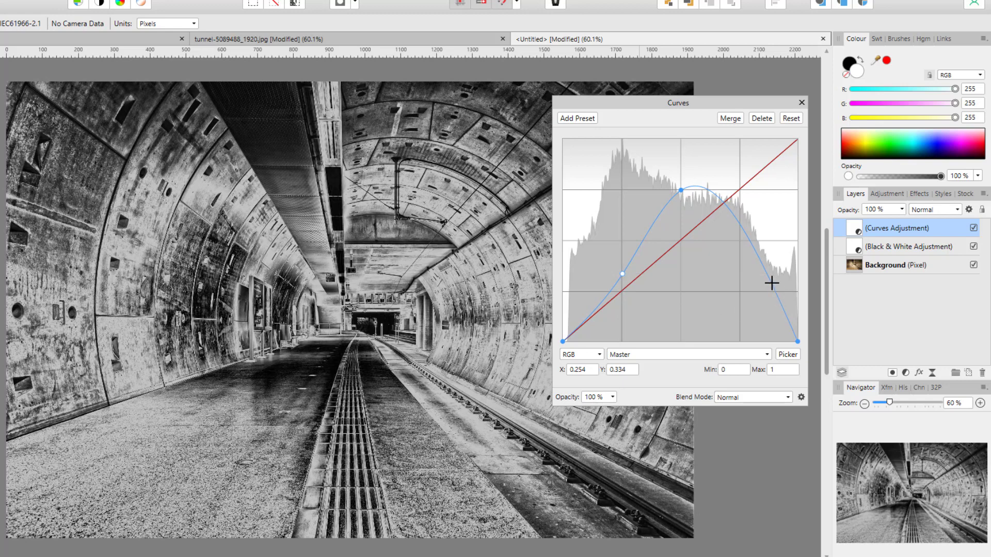
{"action": "left_click_drag", "start_coordinate": [771, 283], "coordinate": [777, 262]}
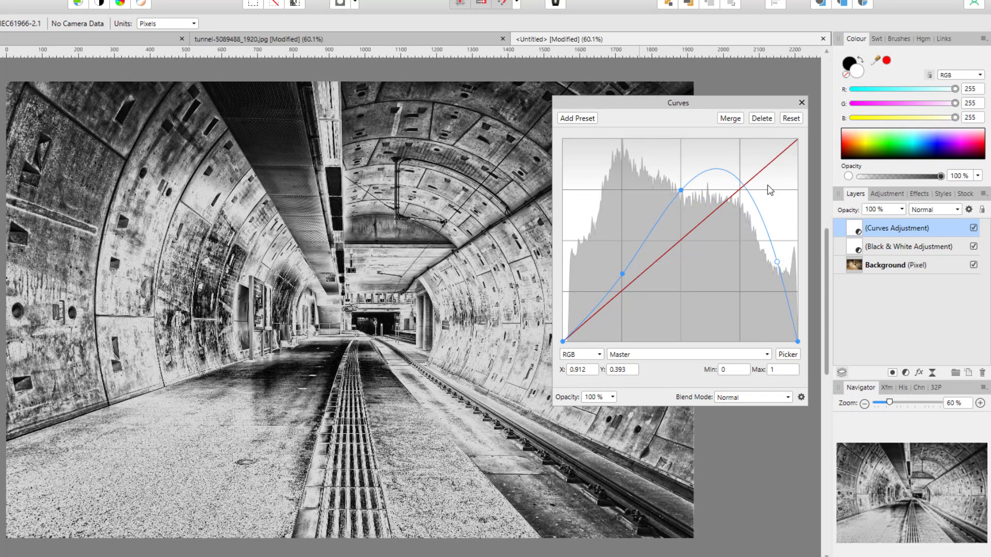
{"action": "left_click", "coordinate": [791, 119]}
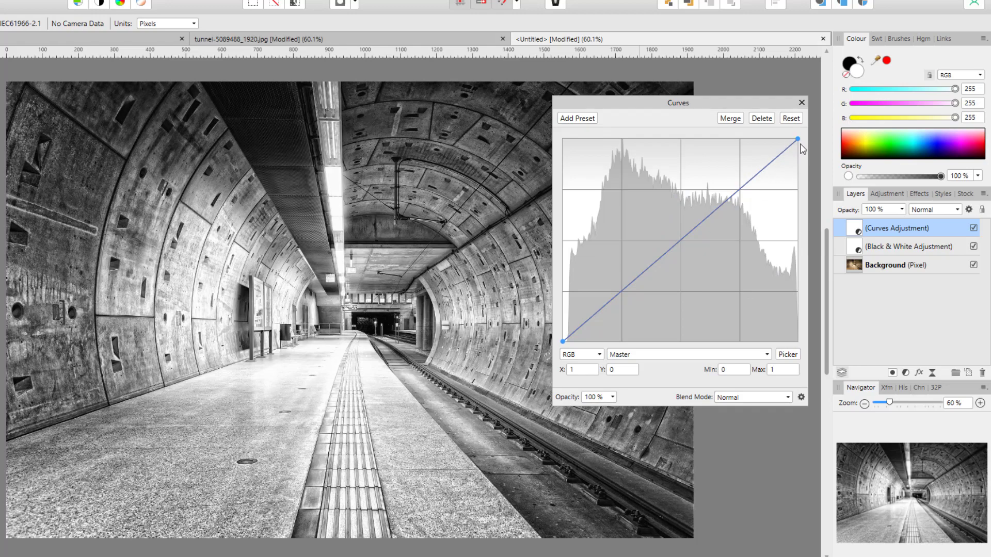
- Lower the curve's highlight endpoint to output 0 and raise its midpoint to about X 0.496, Y 0.753
{"action": "left_click_drag", "start_coordinate": [797, 138], "coordinate": [798, 341]}
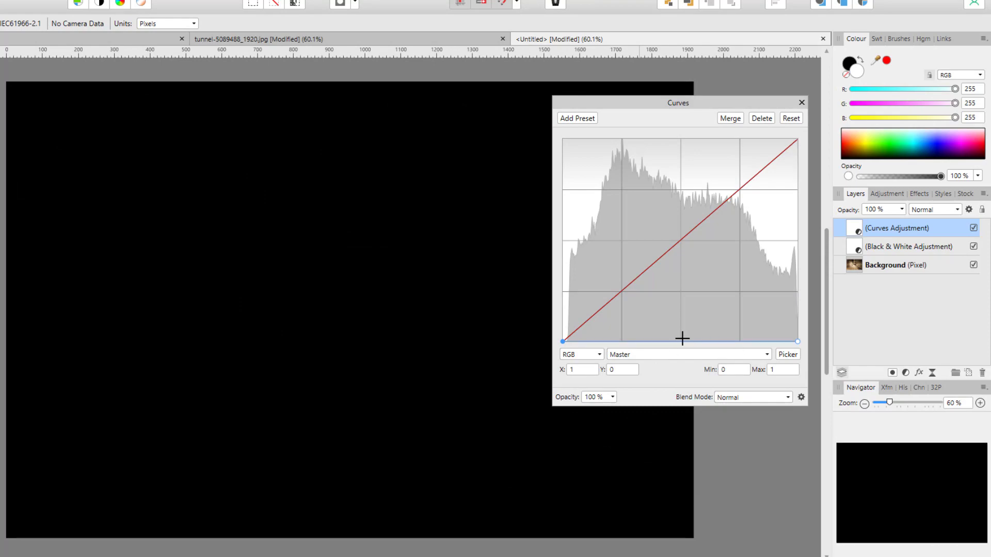
{"action": "left_click_drag", "start_coordinate": [680, 342], "coordinate": [680, 192]}
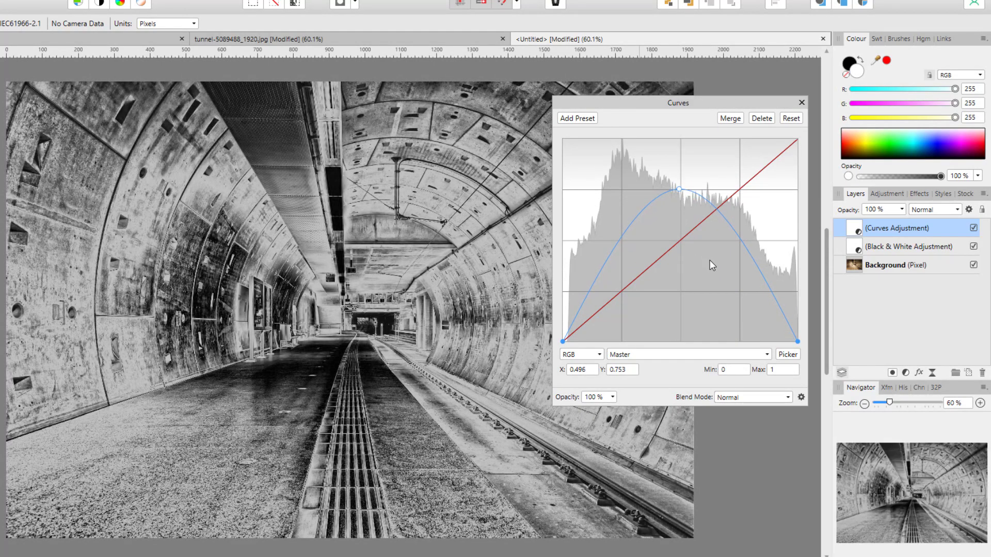
{"action": "left_click", "coordinate": [801, 103]}
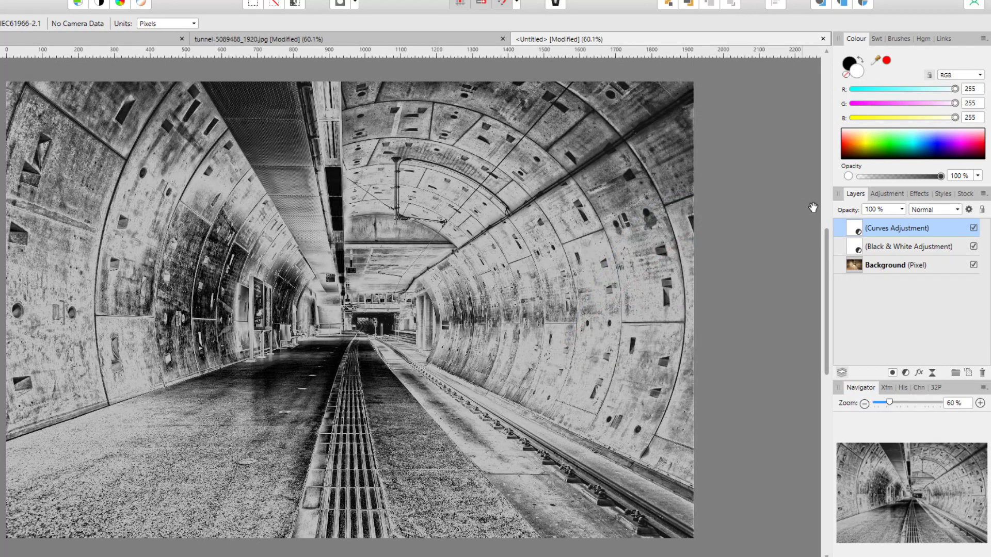
- Try Red 93%, Yellow 178% and Blue 86% in the Black & White adjustment, and reset it to its defaults
{"action": "double_click", "coordinate": [856, 249]}
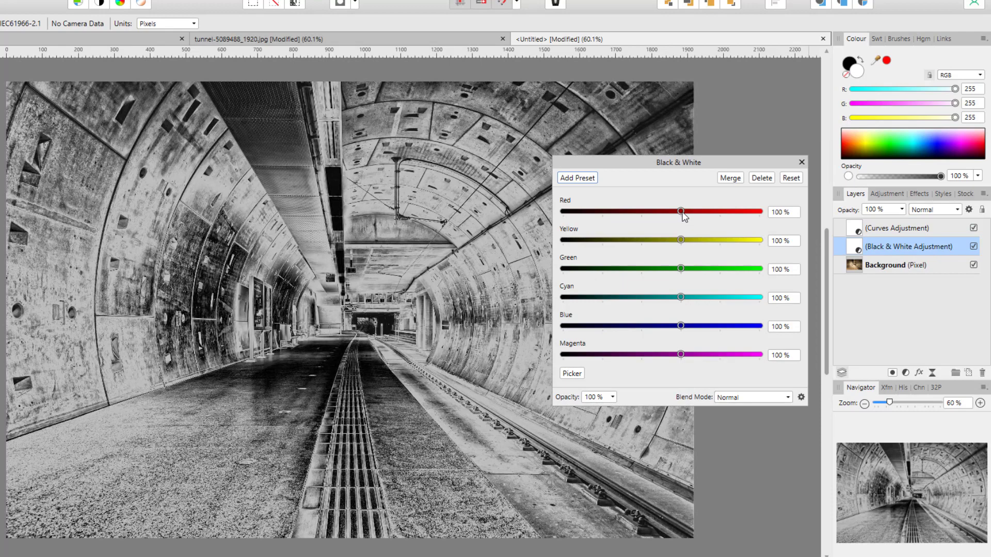
{"action": "left_click_drag", "start_coordinate": [683, 215], "coordinate": [712, 244]}
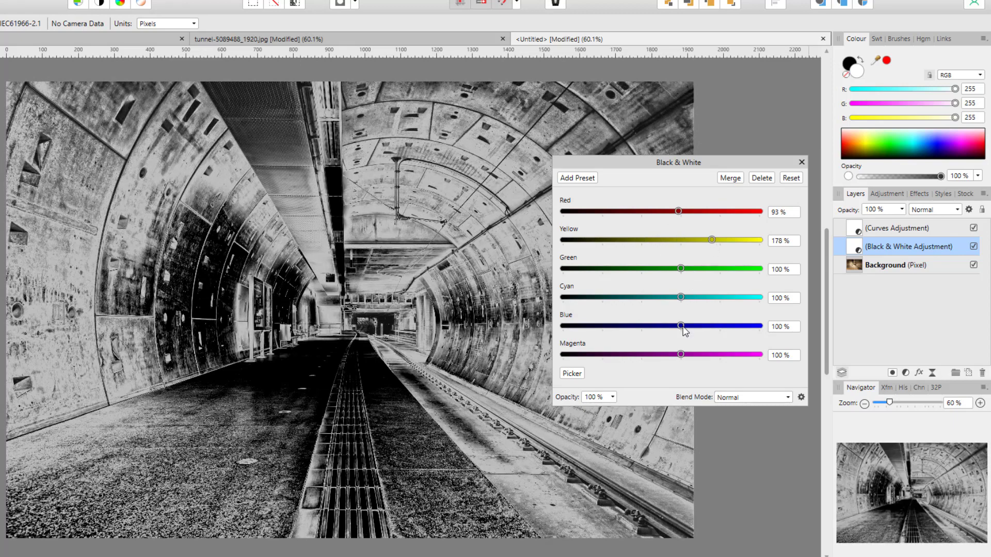
{"action": "left_click_drag", "start_coordinate": [661, 333], "coordinate": [675, 332]}
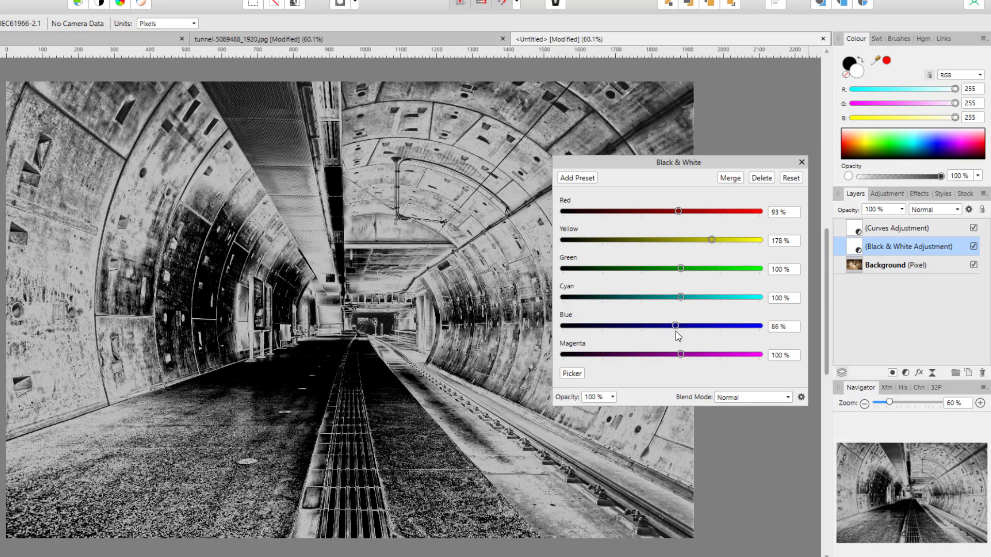
{"action": "left_click", "coordinate": [791, 178]}
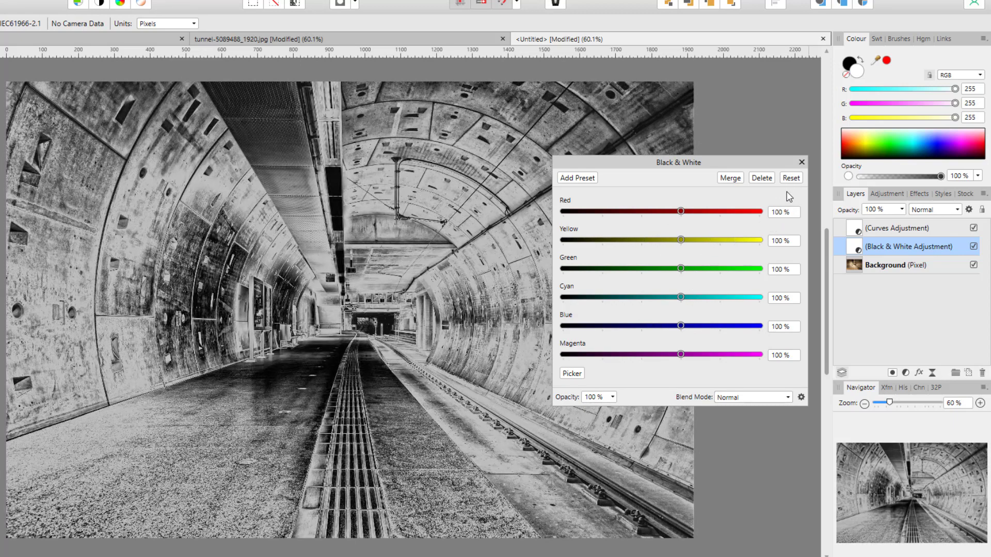
{"action": "left_click", "coordinate": [801, 162]}
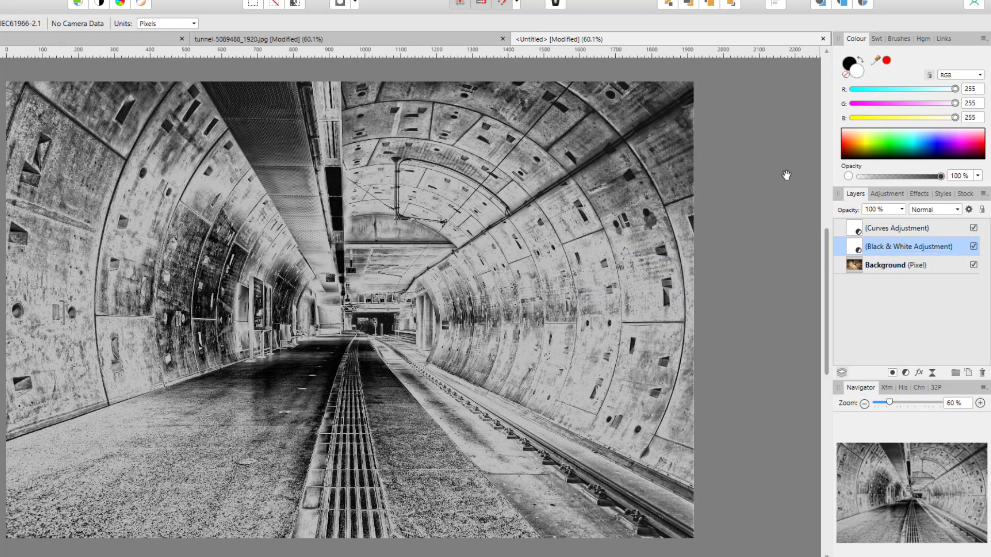
- Compare with the filtered tunnel document, and add points to the untitled document's curve at about X 0.264, Y 0.352 and X 0.783, Y 0.287
{"action": "key", "text": "ctrl+z"}
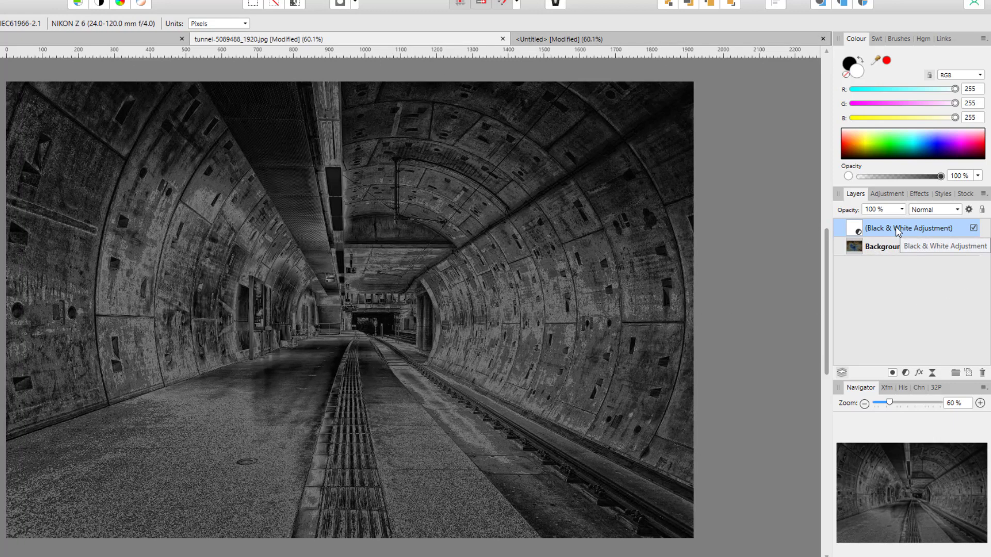
{"action": "left_click", "coordinate": [642, 41]}
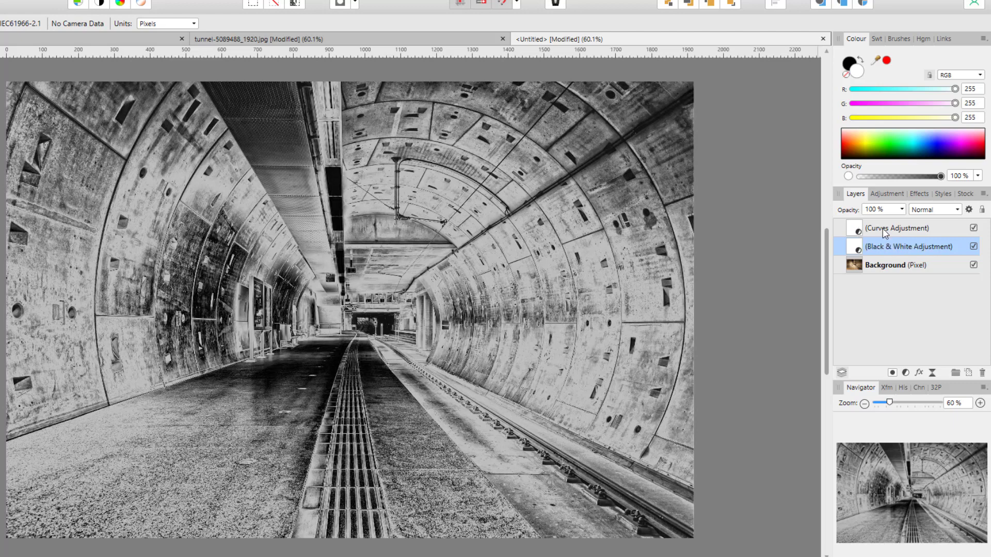
{"action": "double_click", "coordinate": [853, 233]}
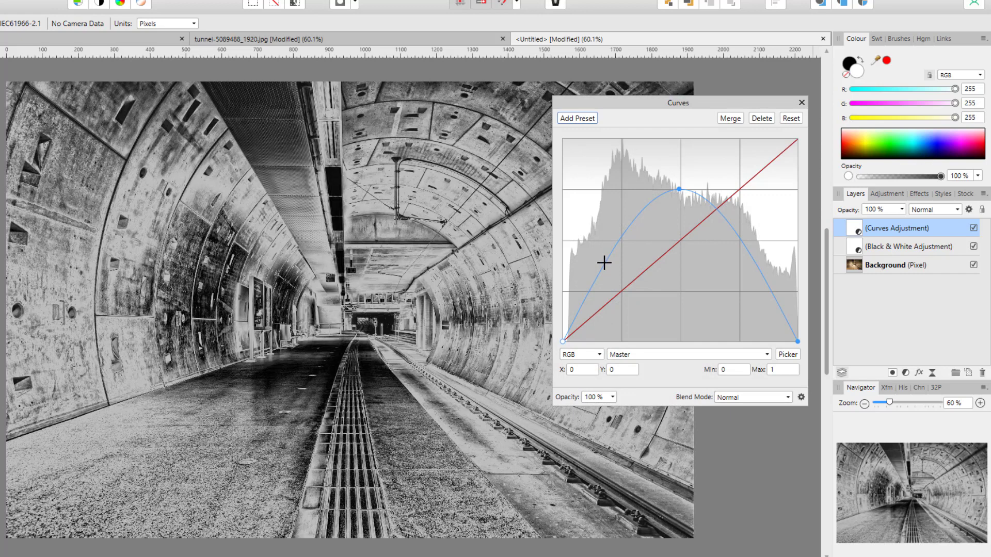
{"action": "left_click_drag", "start_coordinate": [604, 262], "coordinate": [624, 271]}
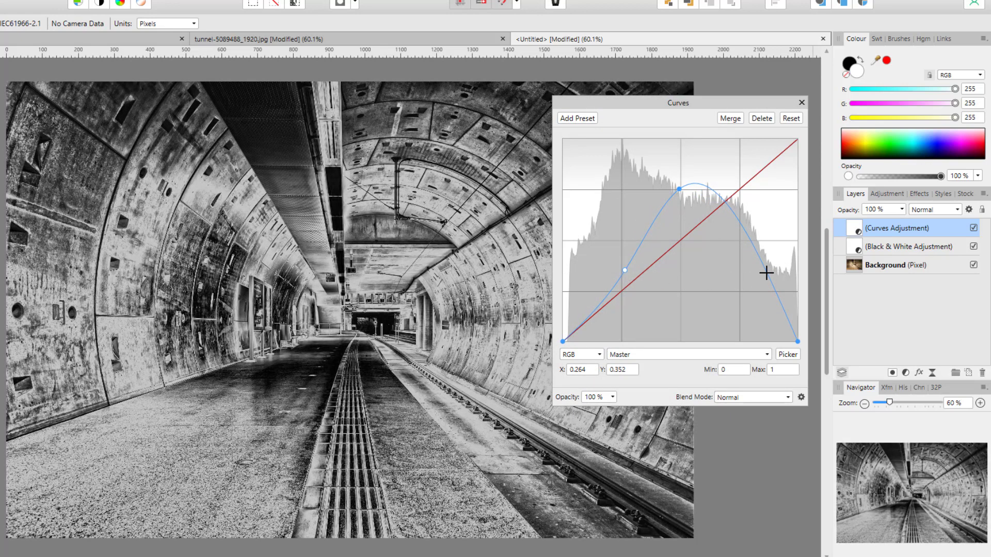
{"action": "left_click_drag", "start_coordinate": [766, 273], "coordinate": [746, 284]}
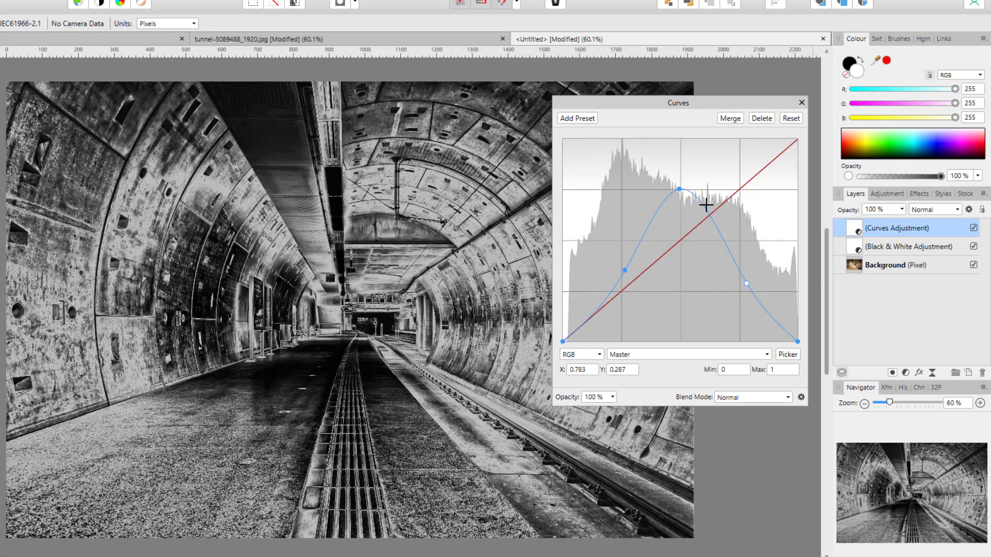
{"action": "left_click", "coordinate": [801, 103]}
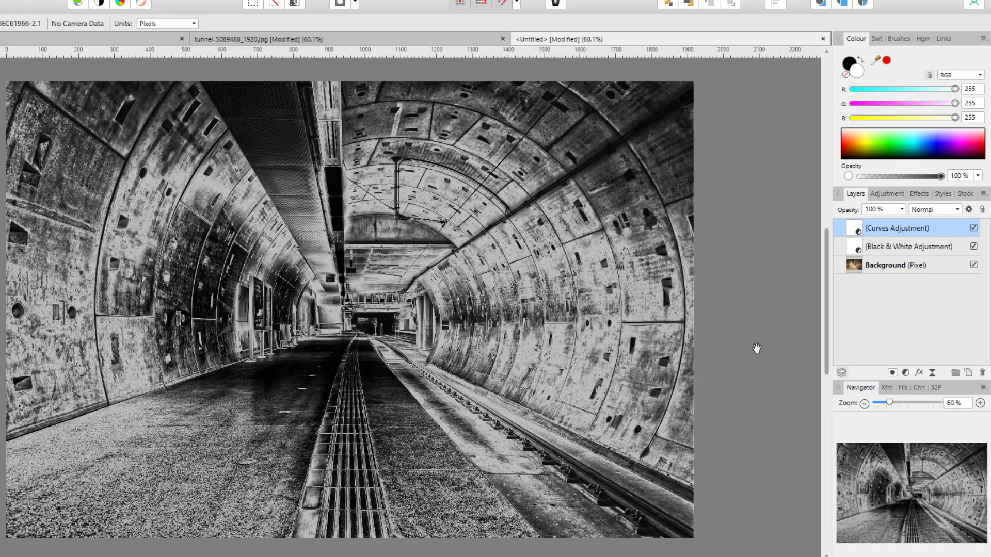
- Set Yellow to 67% in the Black & White adjustment below the curve
{"action": "double_click", "coordinate": [852, 250]}
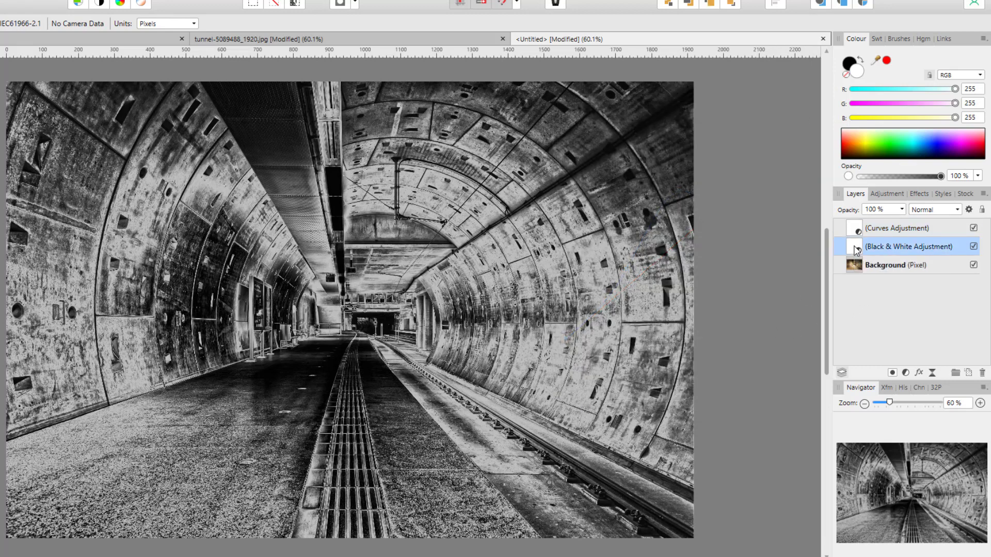
{"action": "mouse_move", "coordinate": [681, 239]}
{"action": "left_mouse_down"}
{"action": "mouse_move", "coordinate": [658, 240]}
{"action": "mouse_move", "coordinate": [697, 239]}
{"action": "mouse_move", "coordinate": [668, 239]}
{"action": "left_mouse_up"}
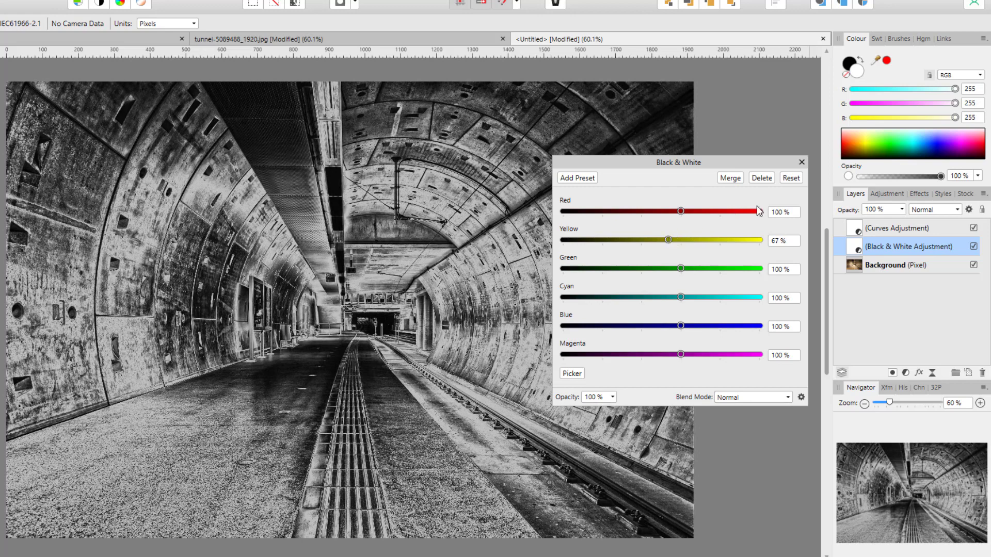
{"action": "left_click", "coordinate": [801, 162]}
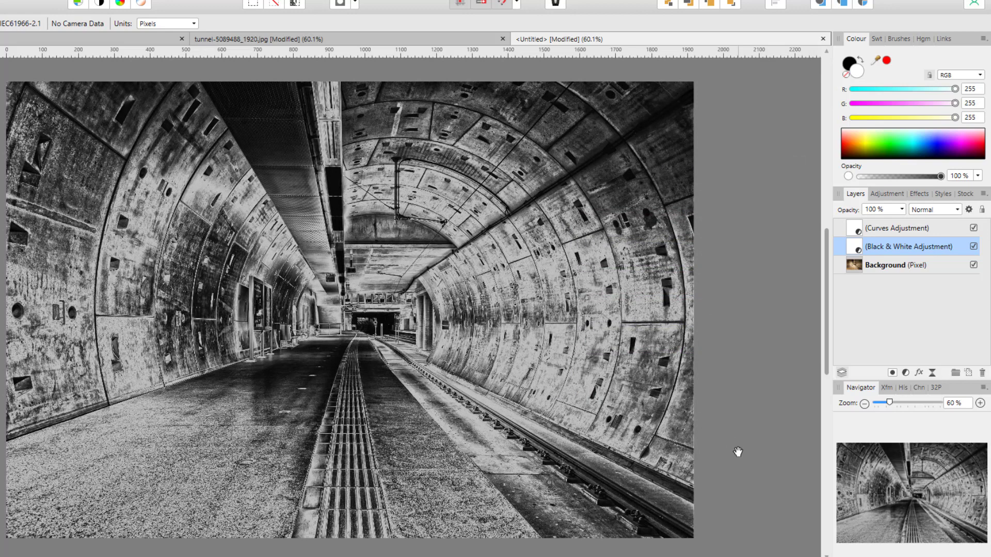